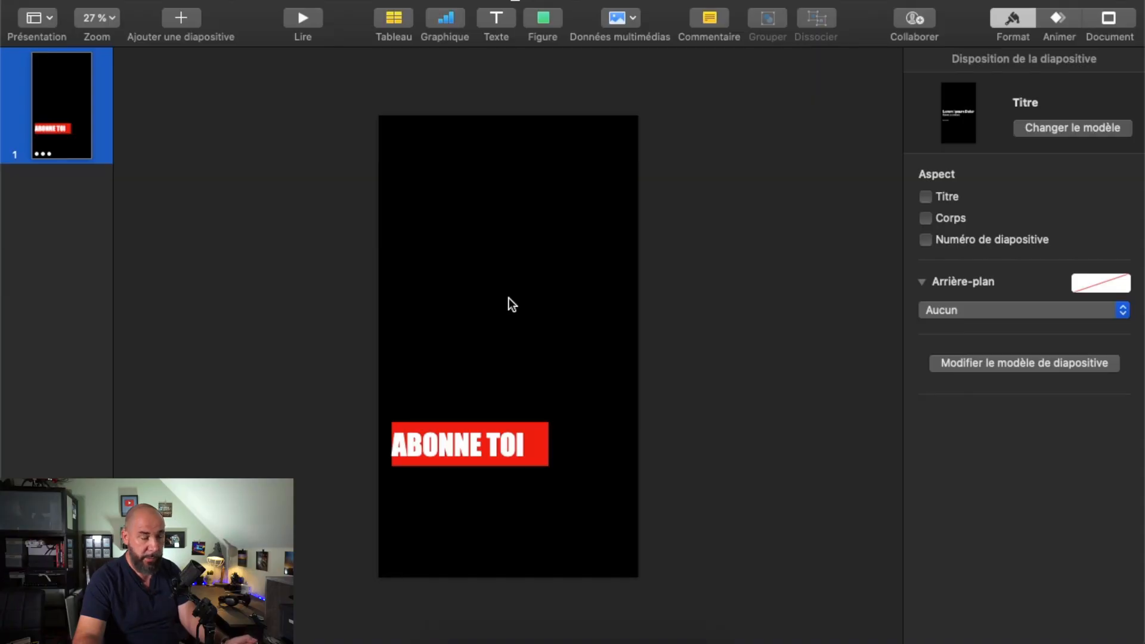
# Step: Set up a video export of the slide with custom 1024 x 768 resolution, Apple ProRes 4444 compression and transparent backgrounds
pyautogui.click(508, 299)
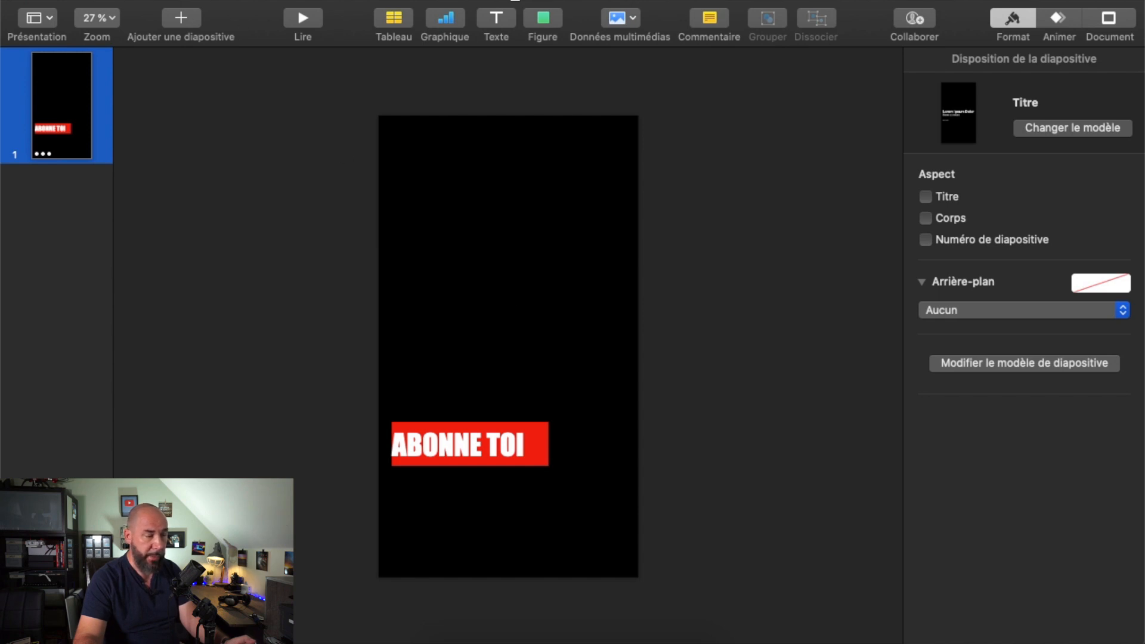
pyautogui.click(128, 1)
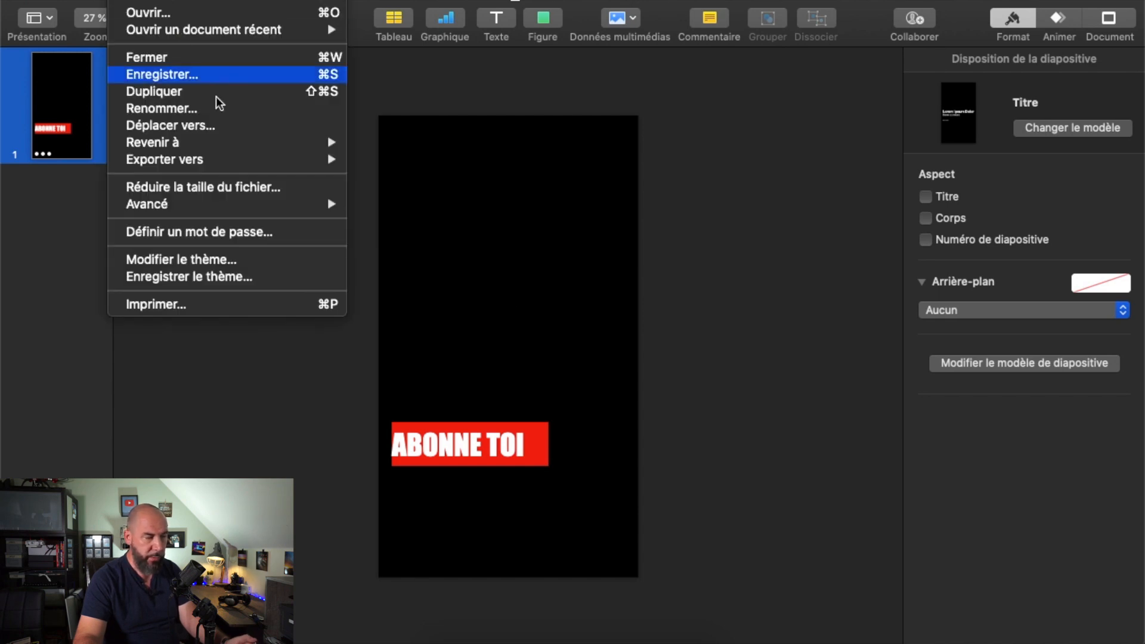
pyautogui.moveTo(281, 161)
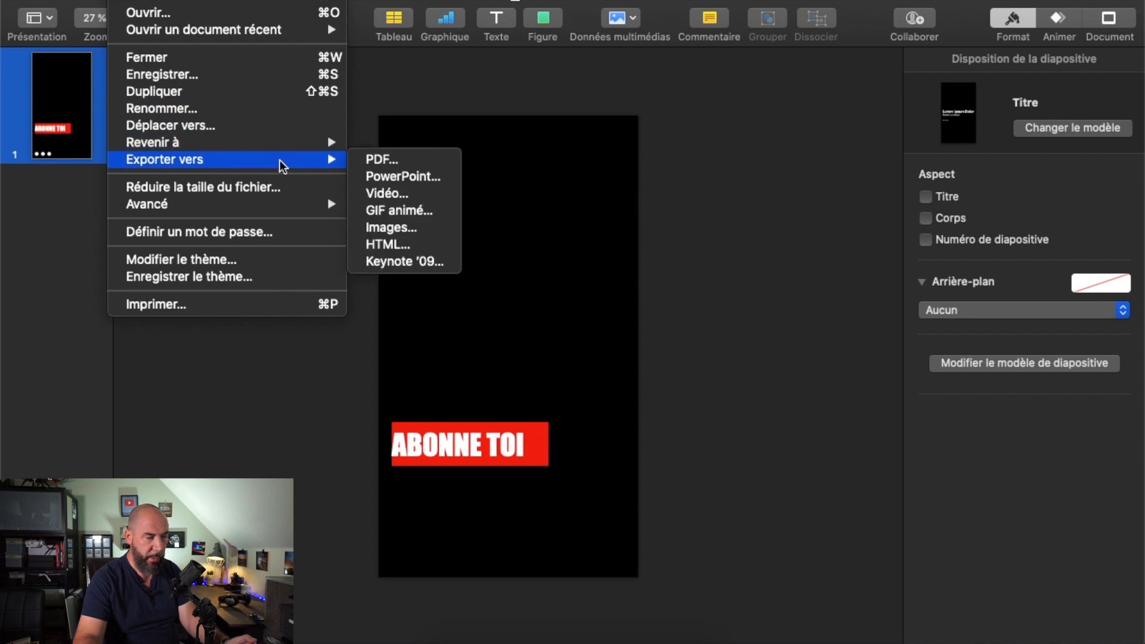
pyautogui.click(404, 197)
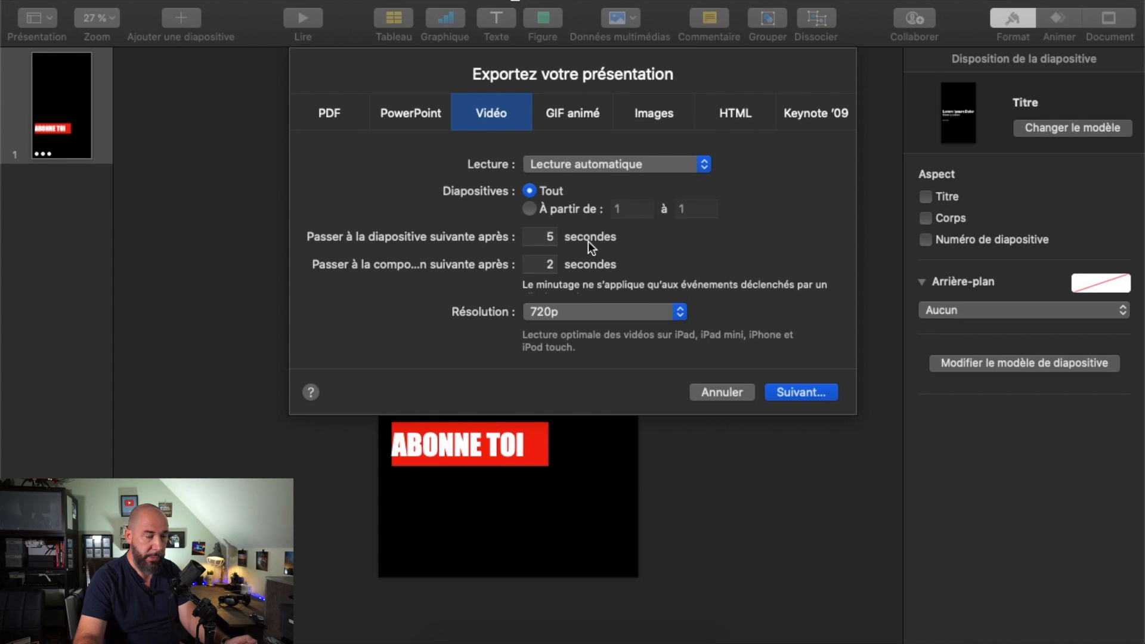
pyautogui.click(582, 315)
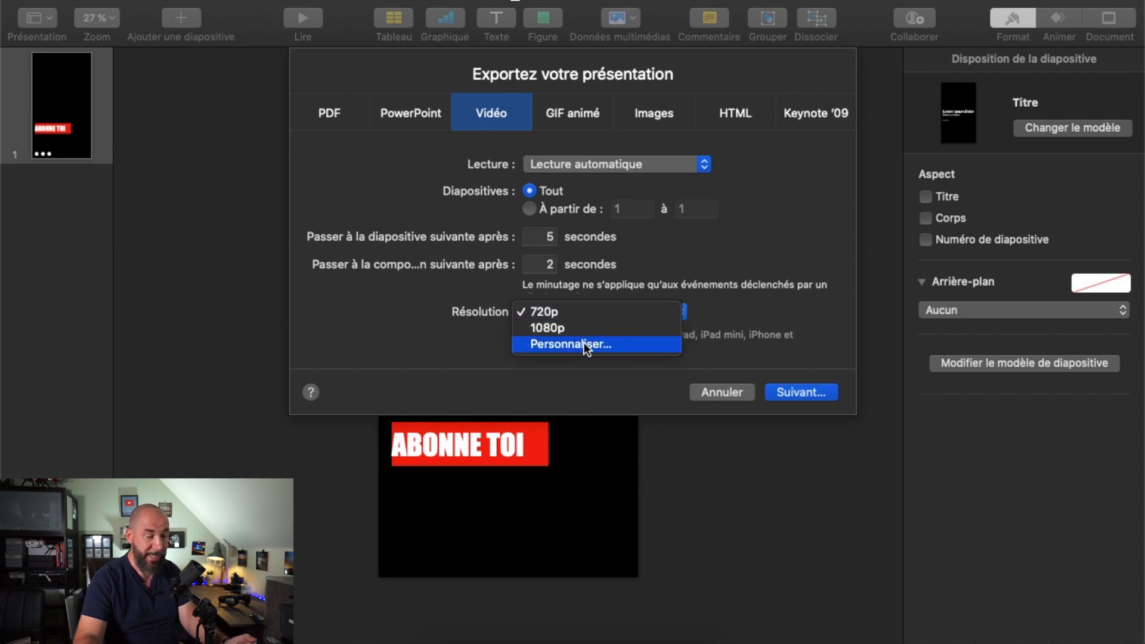
pyautogui.click(585, 342)
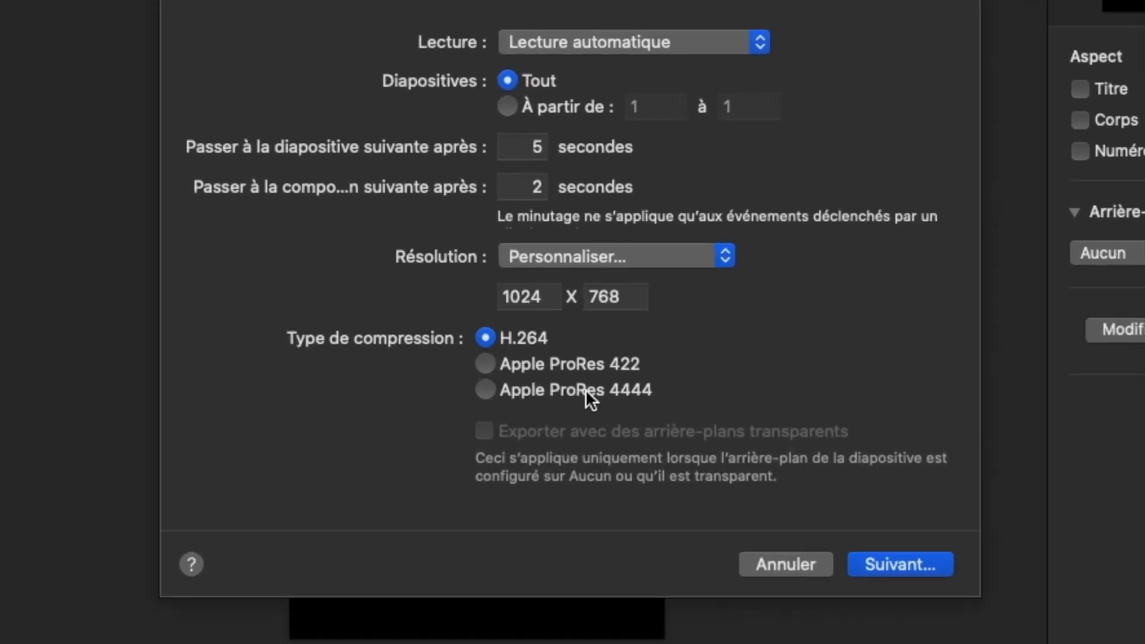
pyautogui.moveTo(521, 386)
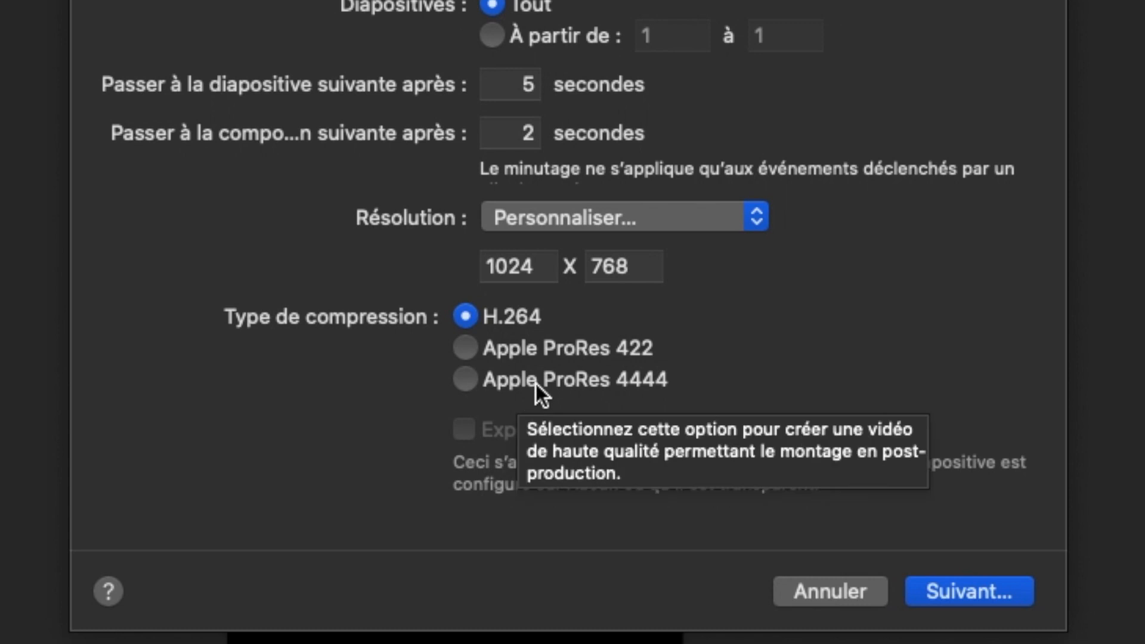
pyautogui.click(600, 382)
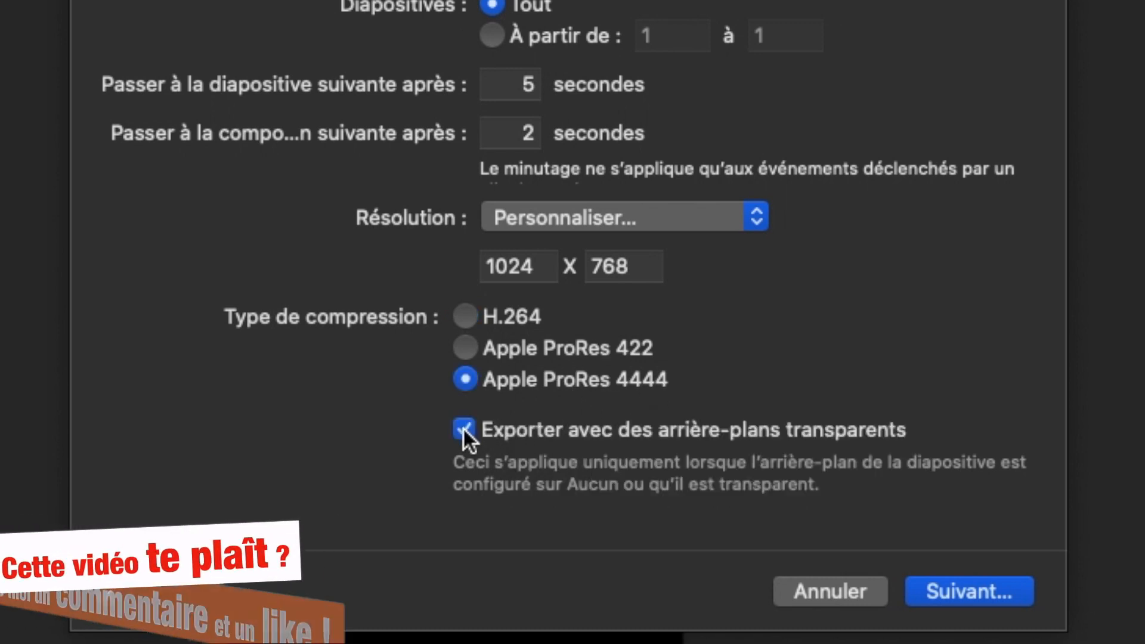
pyautogui.moveTo(463, 428)
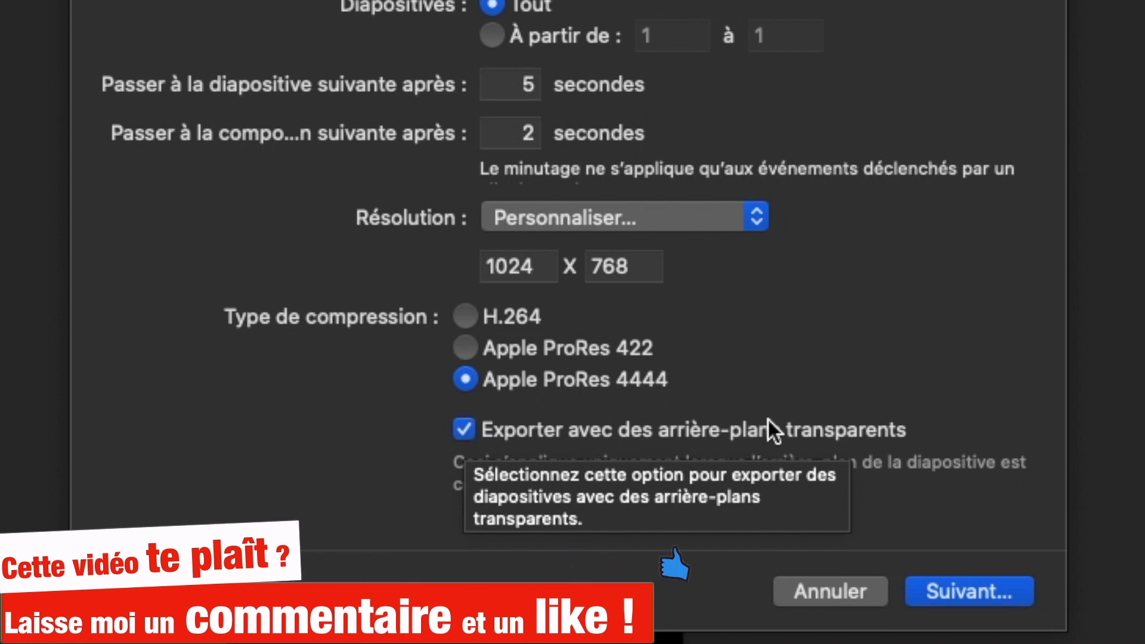
pyautogui.click(971, 591)
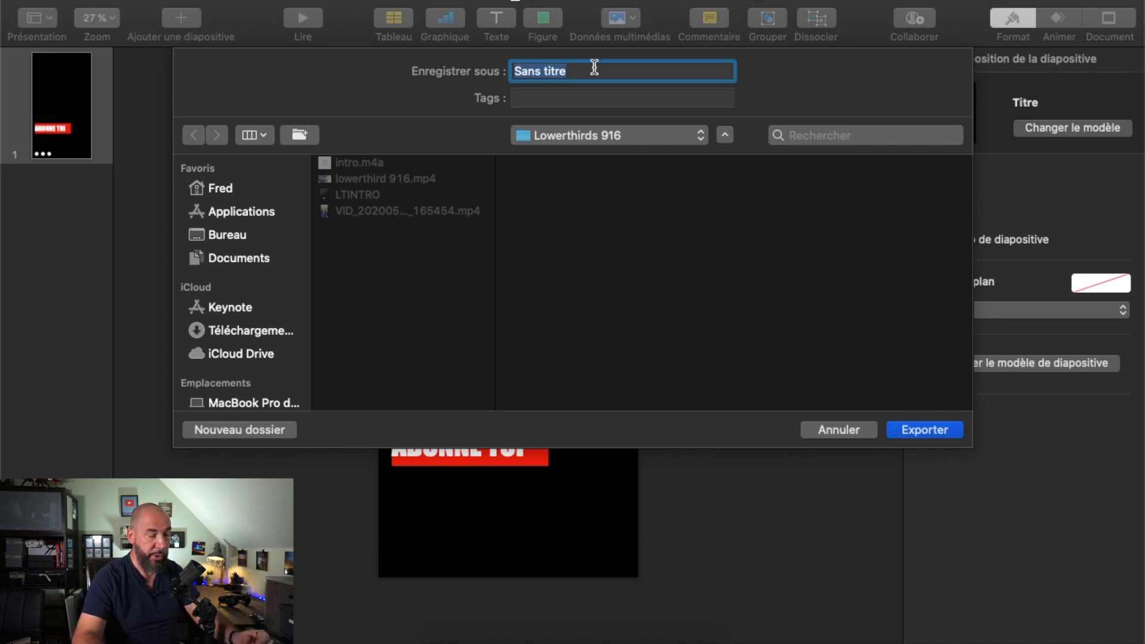
# Step: Name the exported video "lowerthirds abonne toi 916" and export it to the Lowerthirds 916 folder
pyautogui.write('lowerthirds abonne toi')
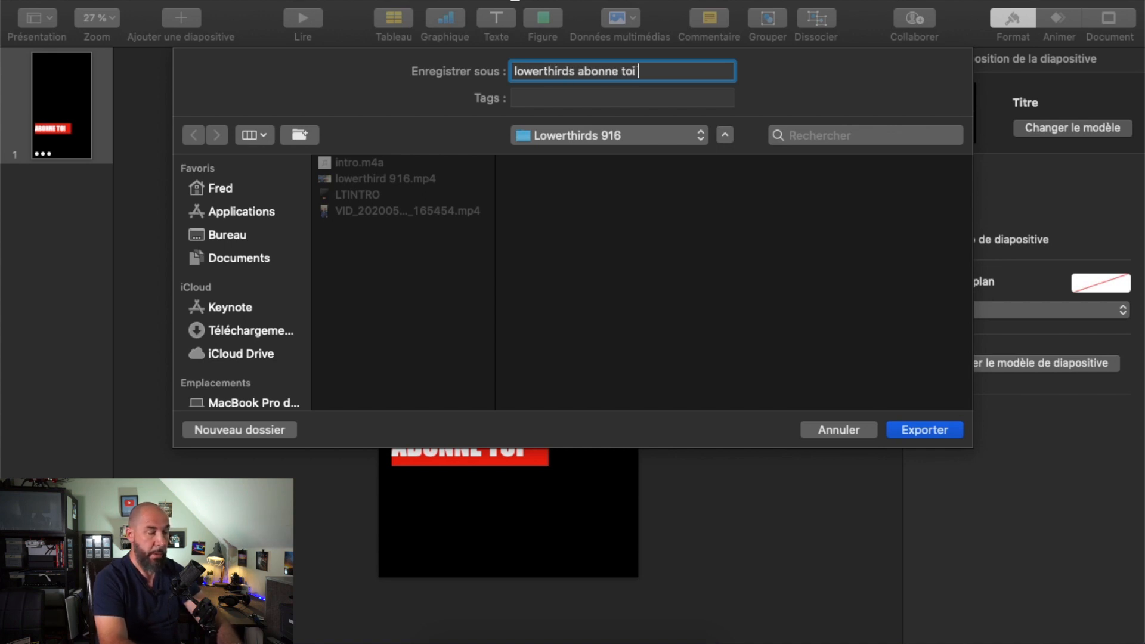
pyautogui.write('916')
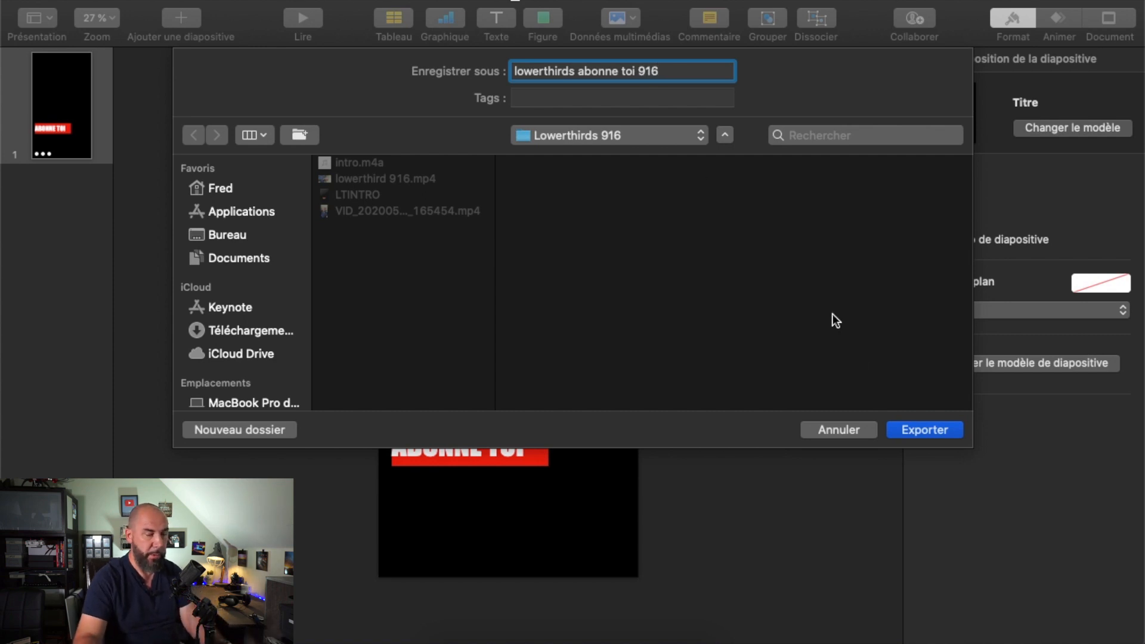
pyautogui.click(925, 431)
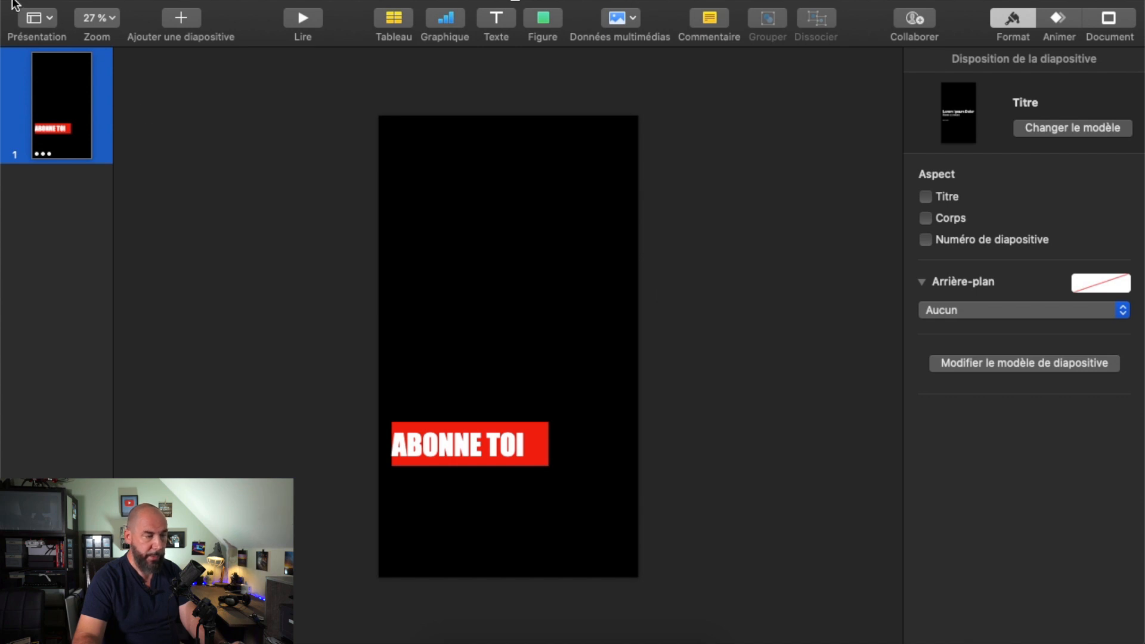
# Step: Close the presentation and switch to iMovie
pyautogui.press('super+w')
pyautogui.click(435, 268)
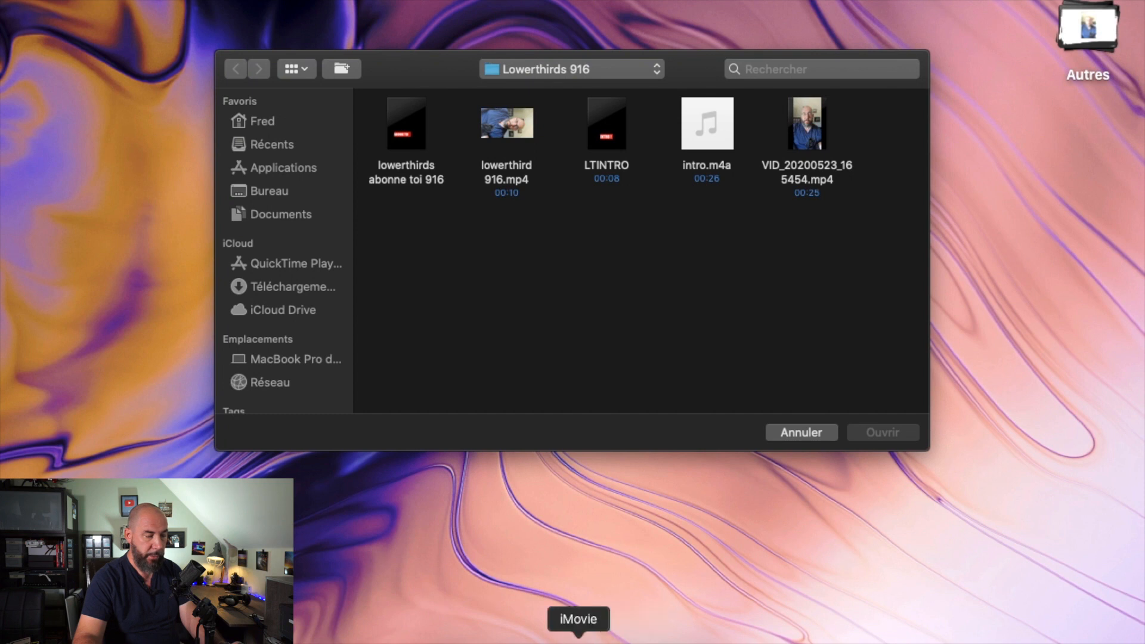
pyautogui.click(580, 636)
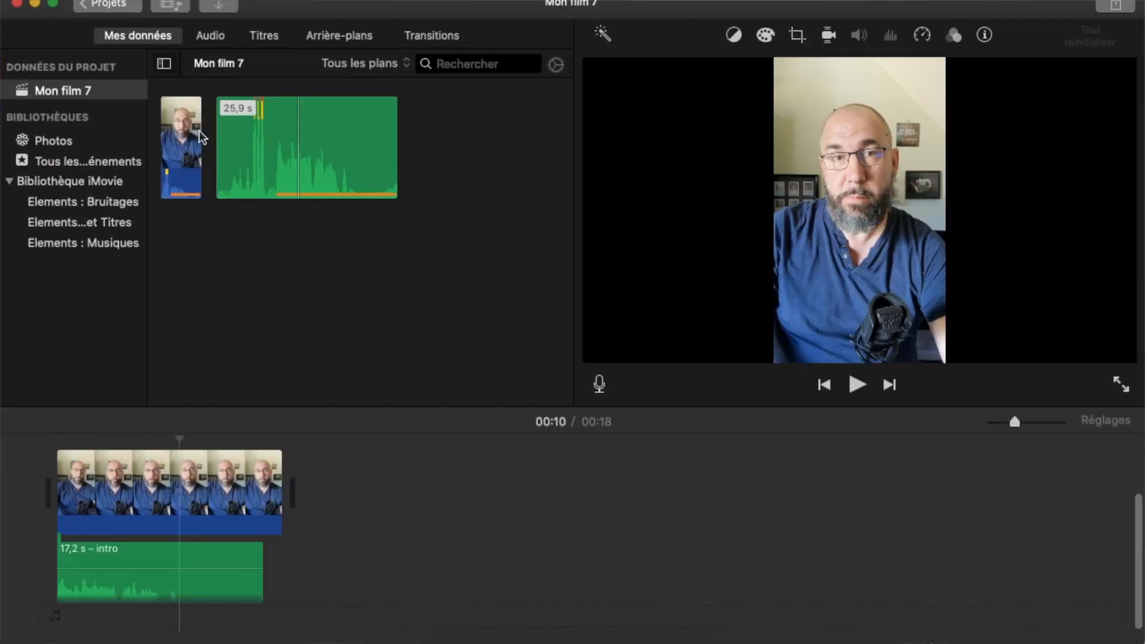
# Step: Split the video and intro audio clips at about 8 seconds in the timeline and delete the parts after the cut
pyautogui.click(202, 137)
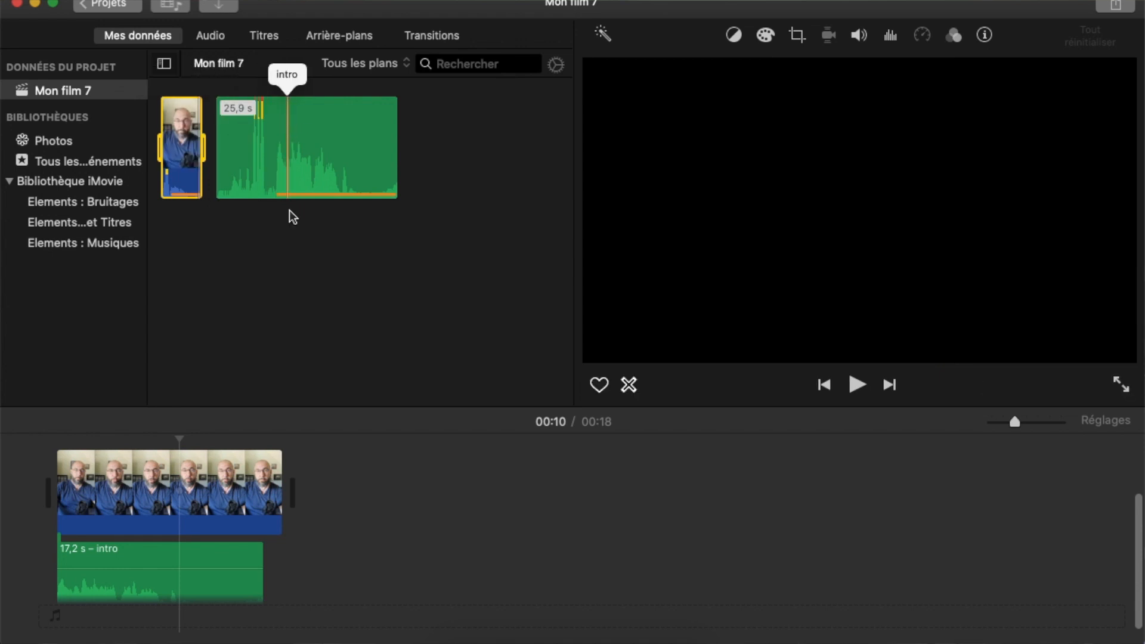
pyautogui.click(123, 507)
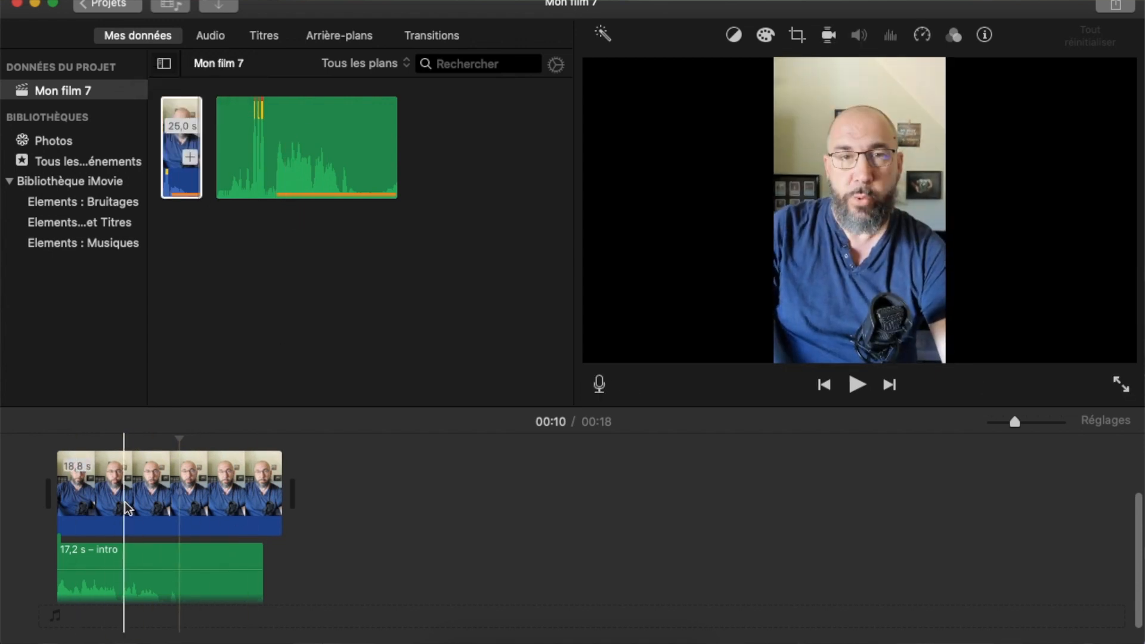
pyautogui.click(160, 490)
pyautogui.click(166, 495)
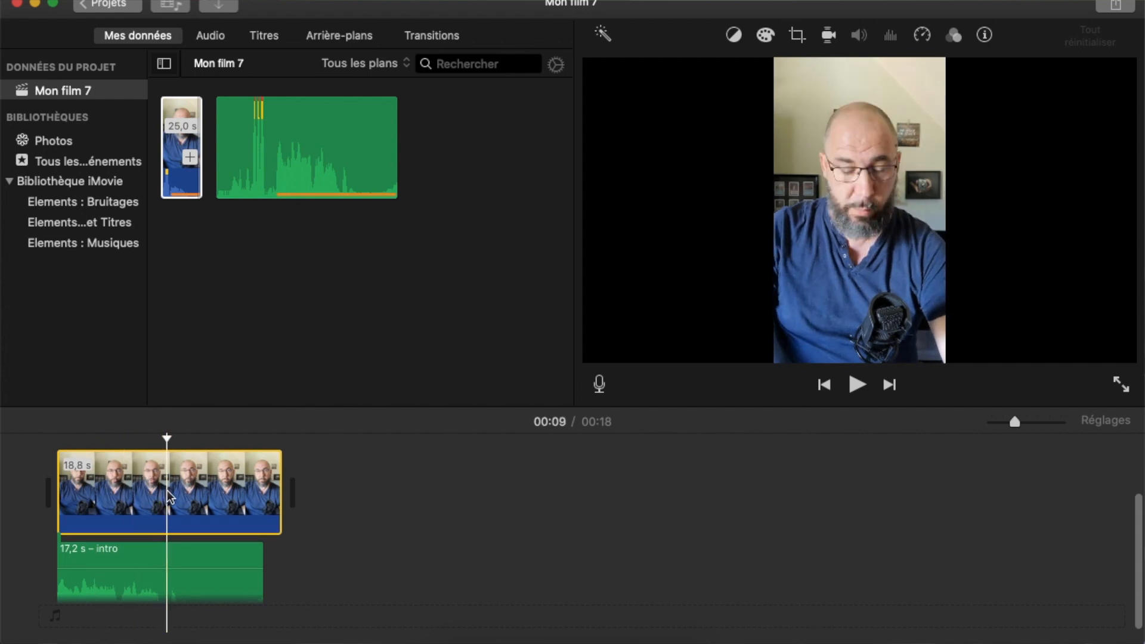
pyautogui.moveTo(296, 557); pyautogui.dragTo(161, 481)
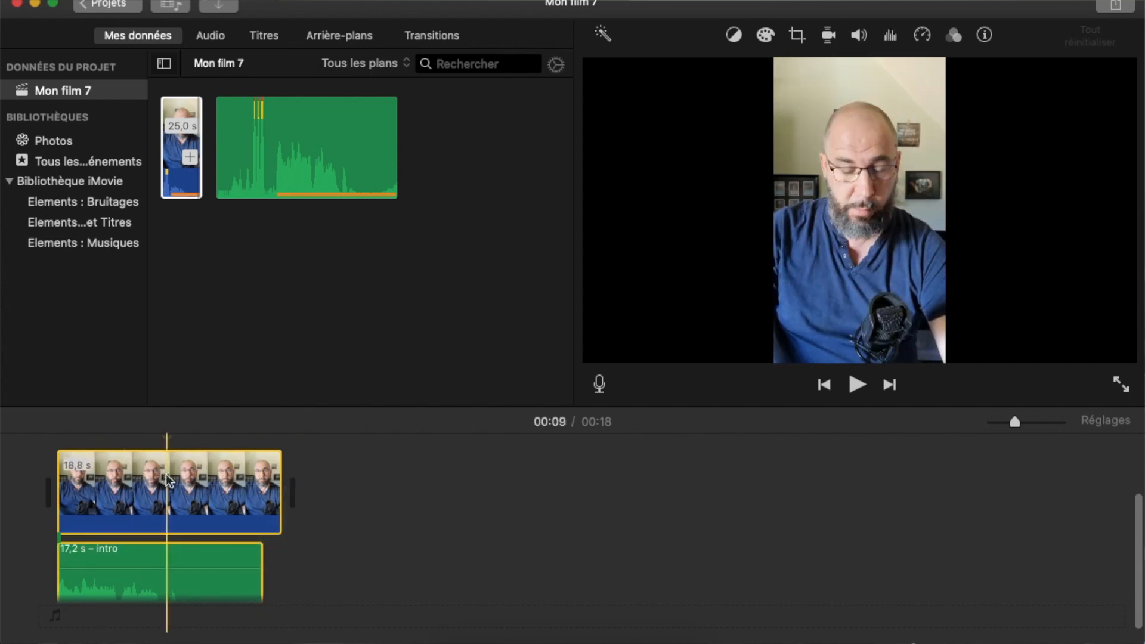
pyautogui.click(158, 480)
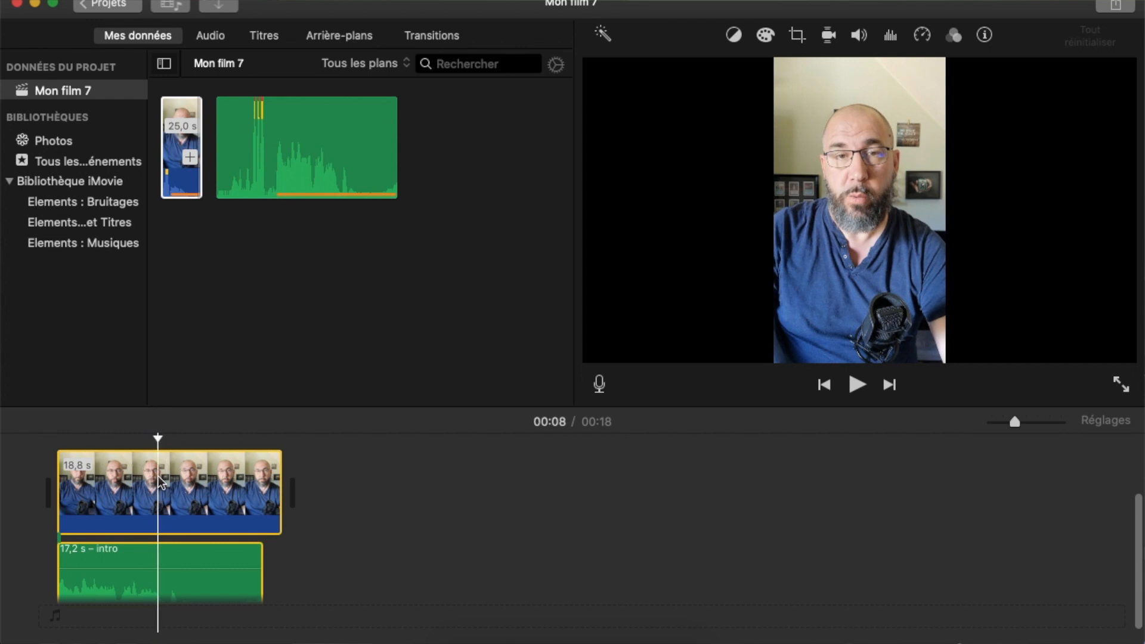
pyautogui.press('super+b')
pyautogui.moveTo(340, 565); pyautogui.dragTo(224, 511)
pyautogui.press('Delete')
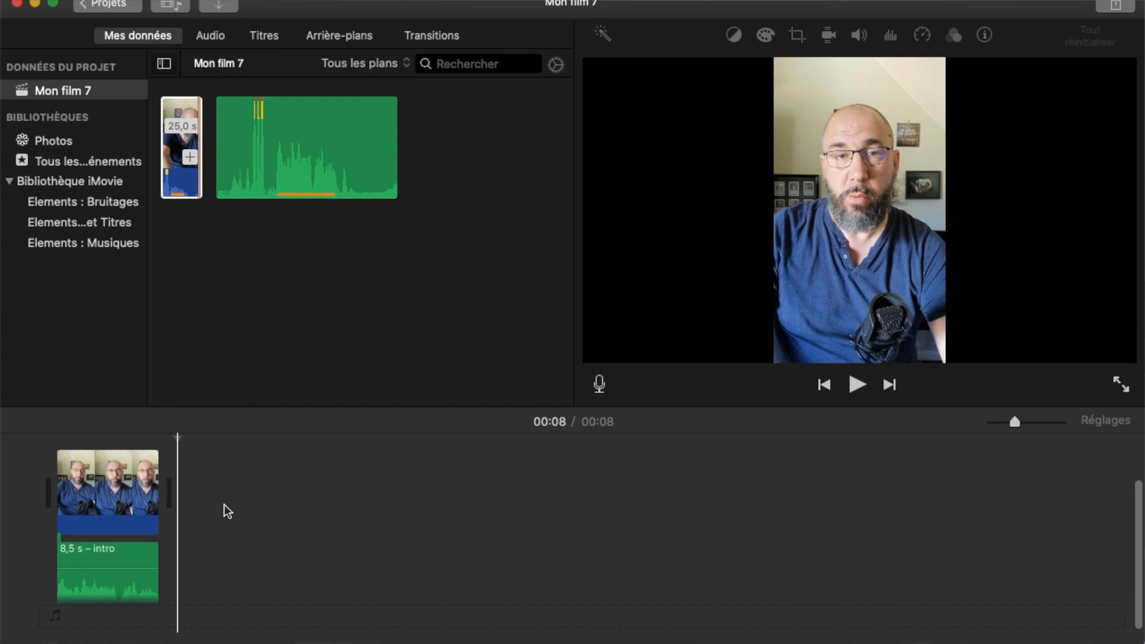
# Step: Import "lowerthirds abonne toi 916" into the project and overlay it above the main video clip at the start of the timeline
pyautogui.click(218, 6)
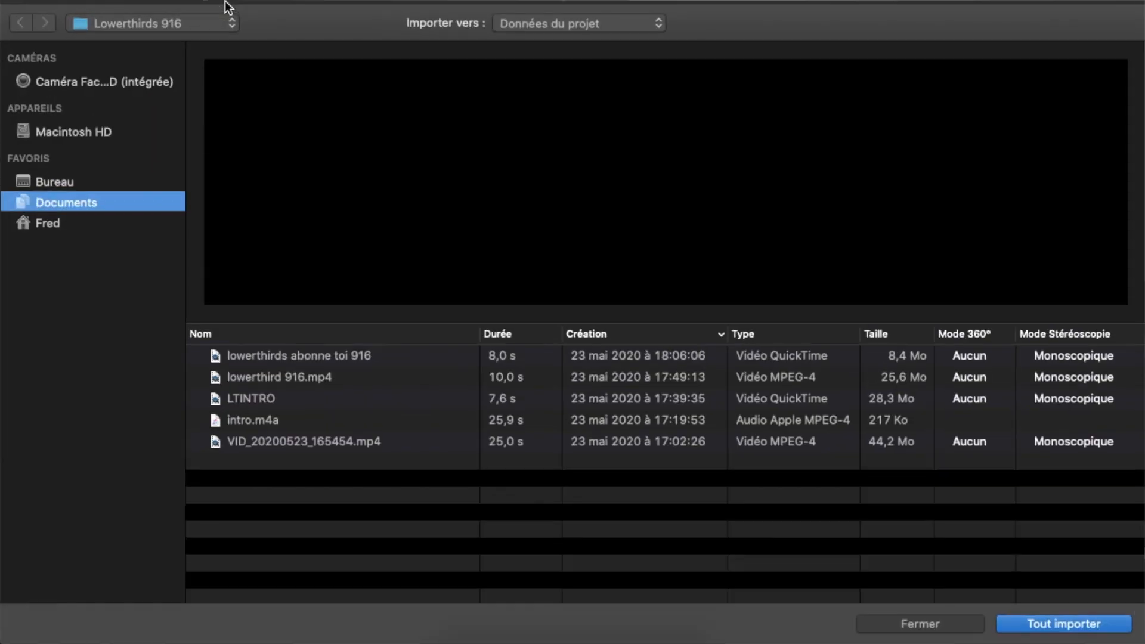
pyautogui.click(325, 352)
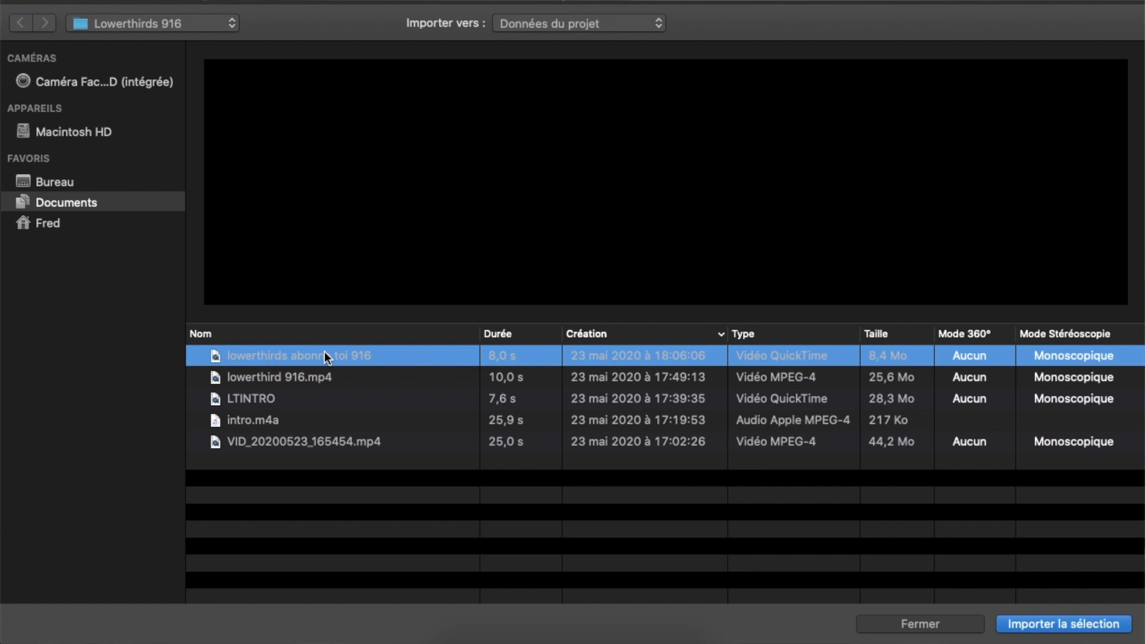
pyautogui.moveTo(641, 194)
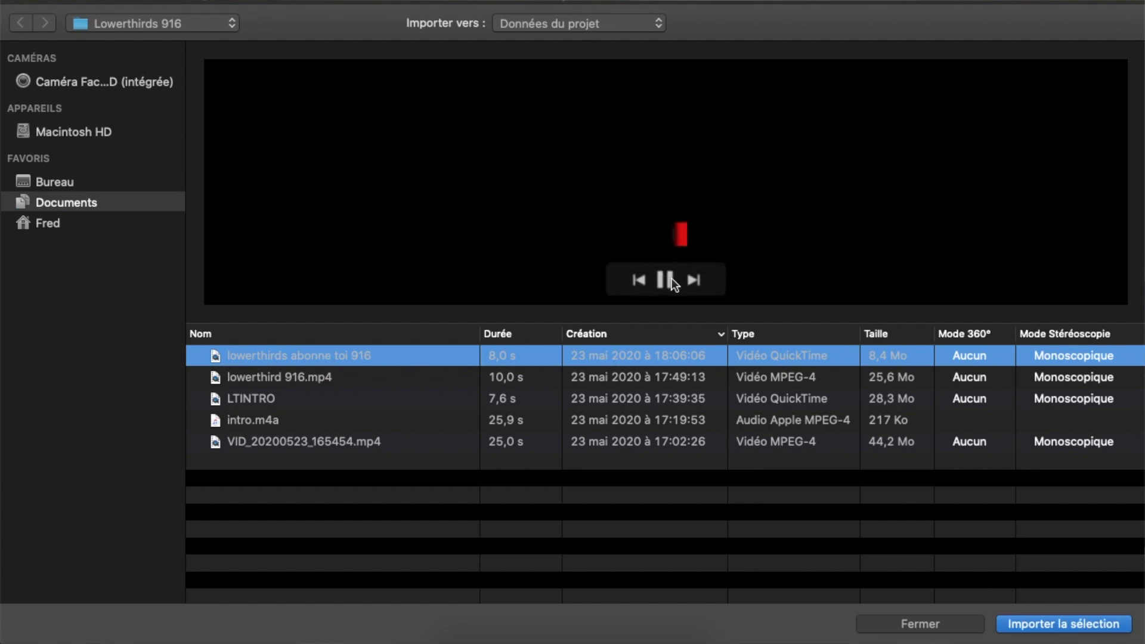
pyautogui.click(1059, 625)
pyautogui.scroll(2, 355, 441)
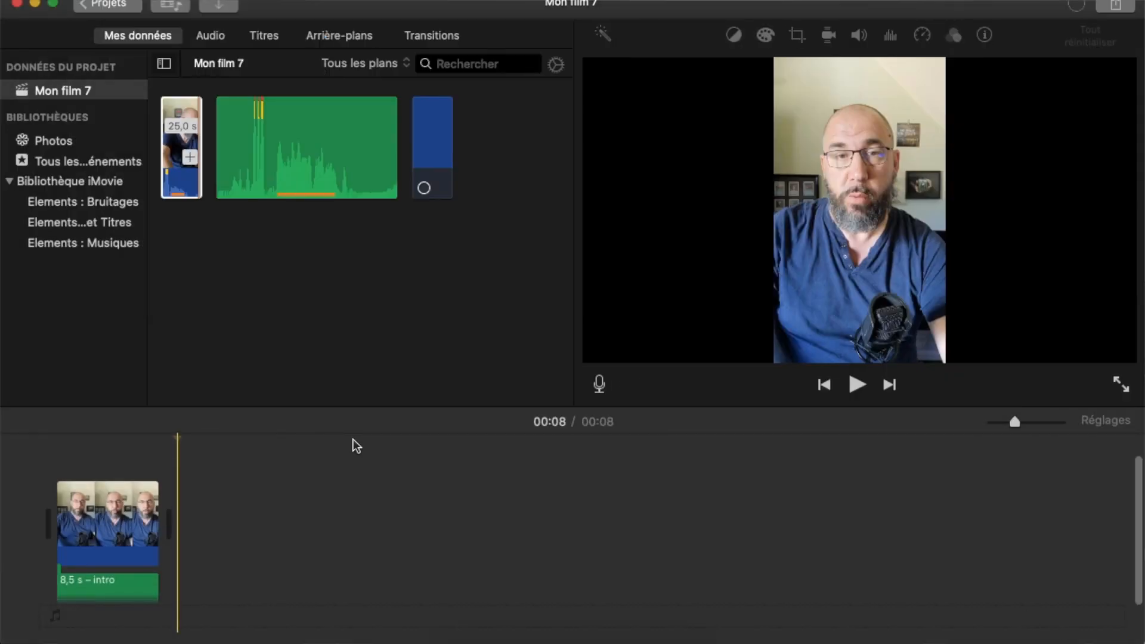
pyautogui.moveTo(440, 136); pyautogui.dragTo(56, 447)
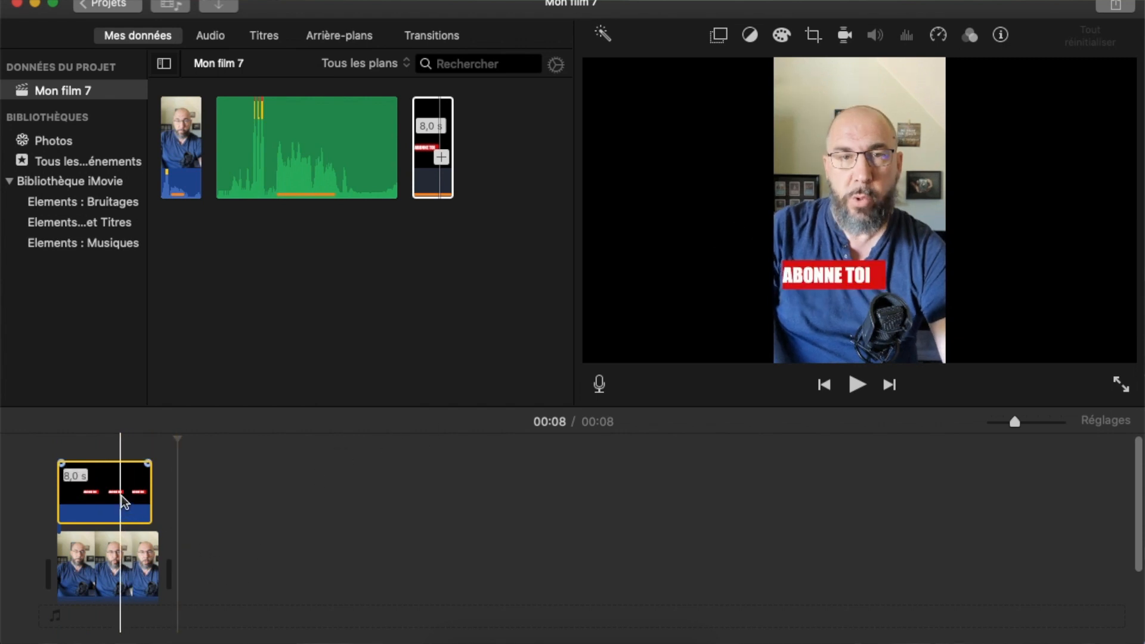
# Step: Select both the lower-third overlay and the main video clip and rotate them 90° clockwise
pyautogui.moveTo(219, 558); pyautogui.dragTo(110, 504)
pyautogui.click(297, 483)
pyautogui.click(92, 480)
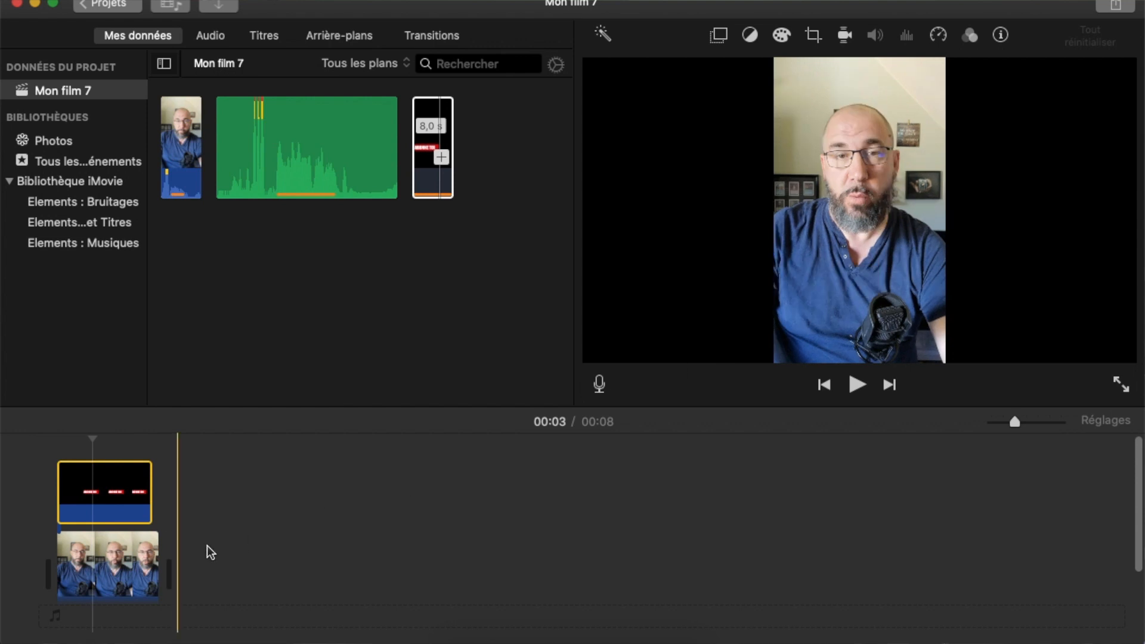
pyautogui.moveTo(207, 553); pyautogui.dragTo(87, 504)
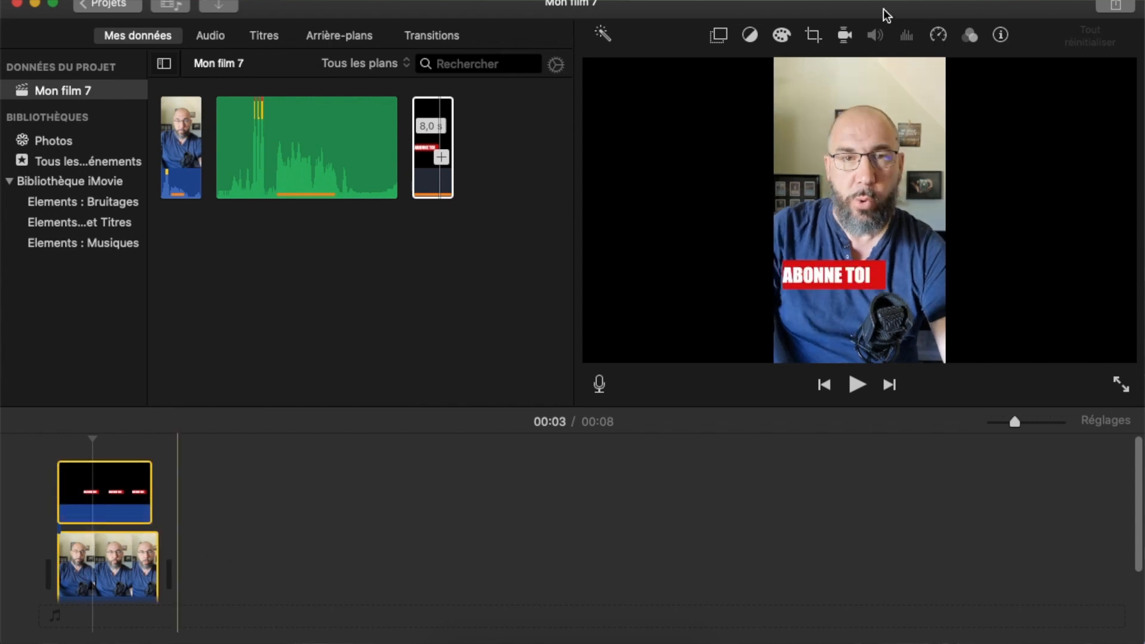
pyautogui.click(812, 36)
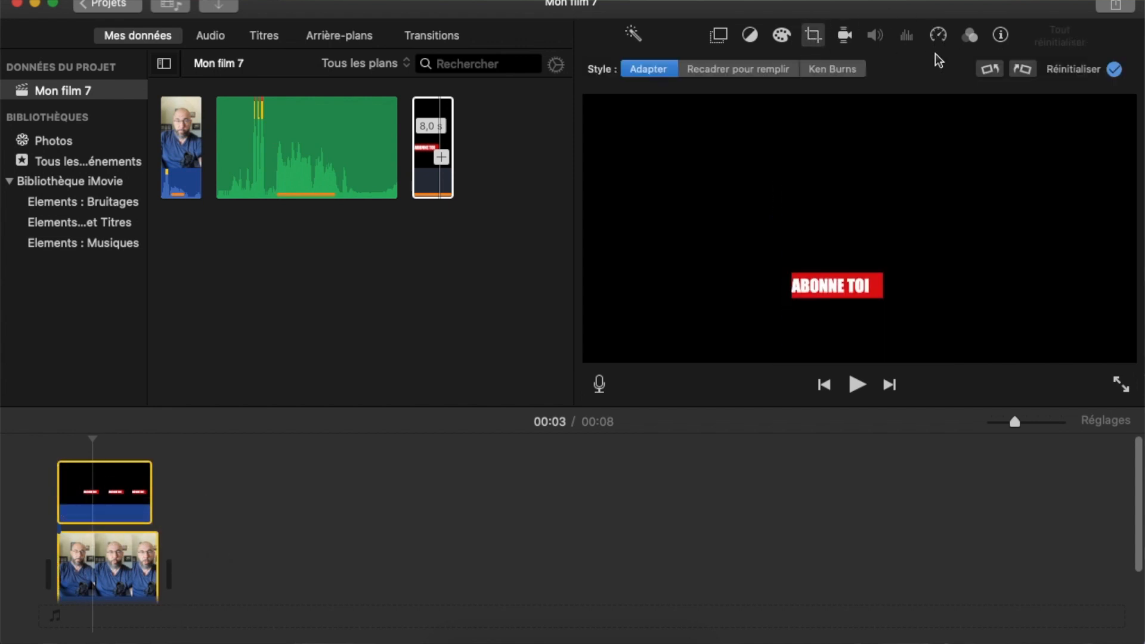
pyautogui.click(1023, 72)
# Step: Play the rotated edit from the start and export the project as the file "export 916 abonne toi.mp4" in the Lowerthirds 916 folder
pyautogui.click(57, 488)
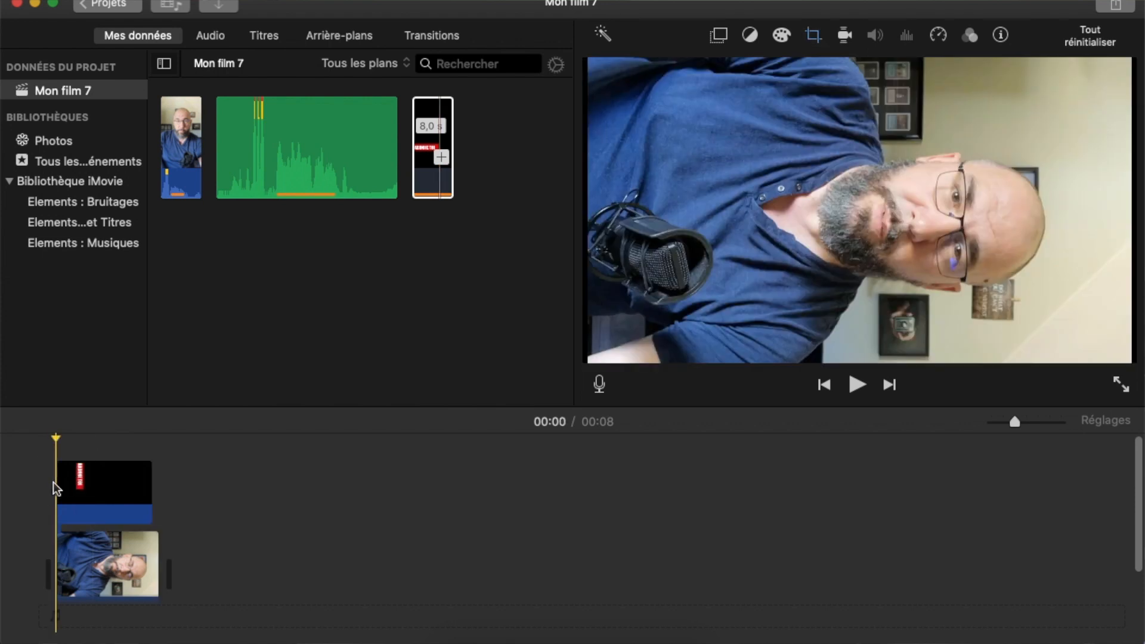
pyautogui.press('space')
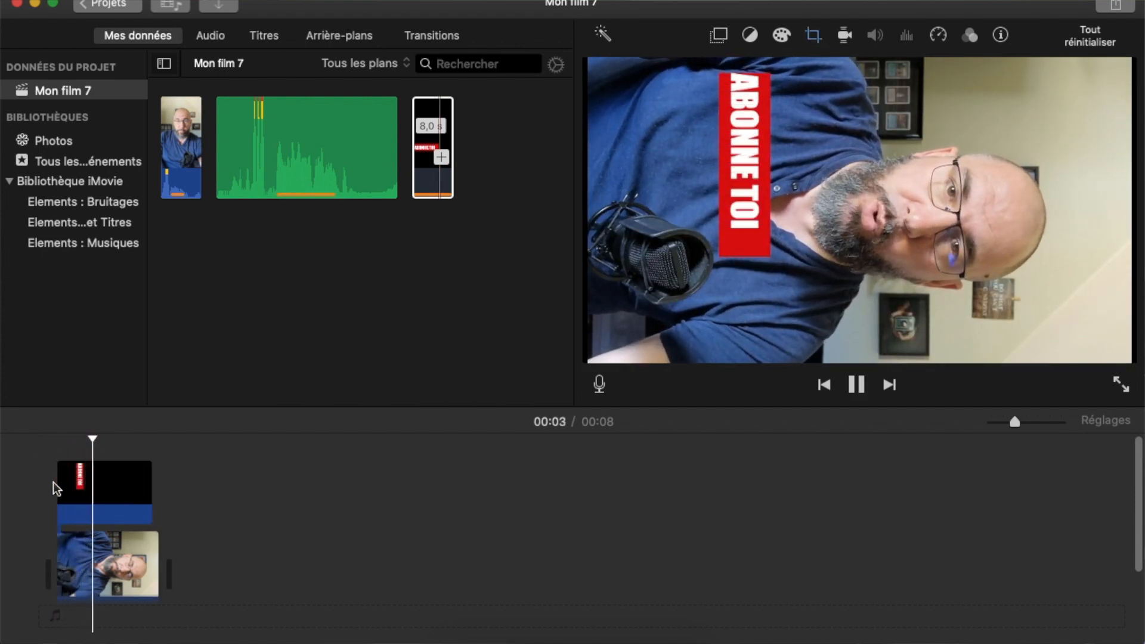
pyautogui.press('space')
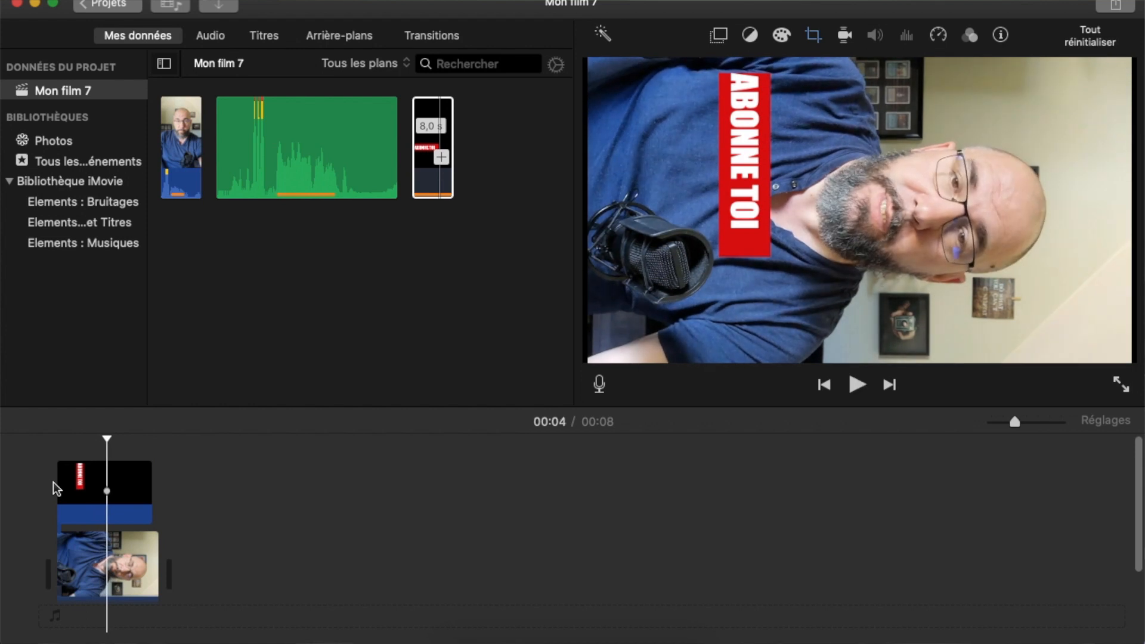
pyautogui.click(1115, 8)
pyautogui.click(1084, 133)
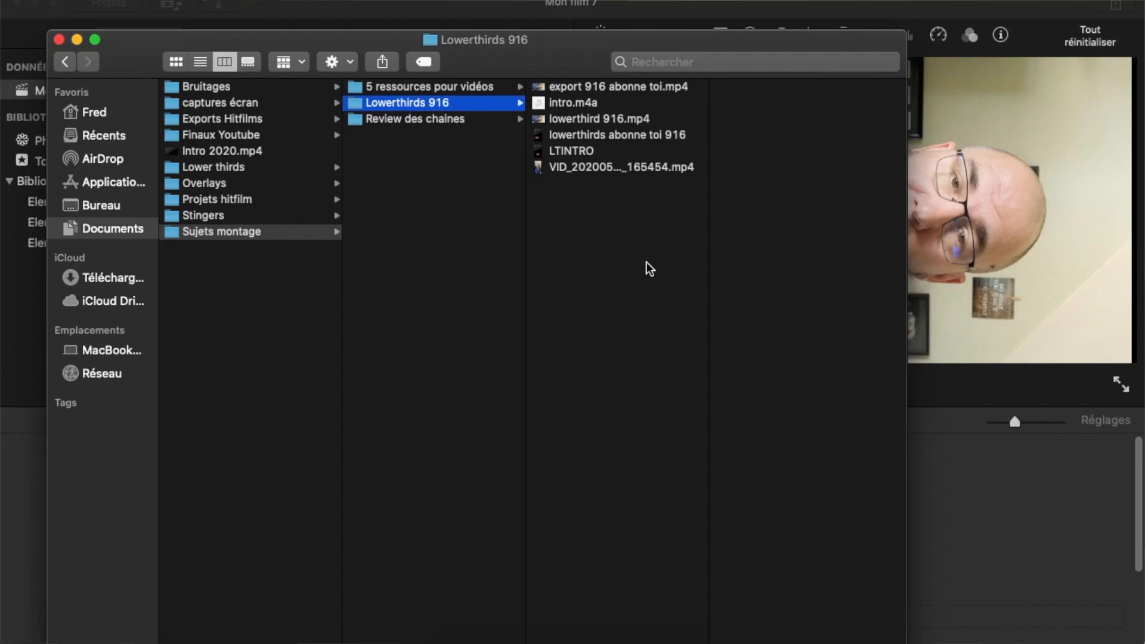
# Step: Rotate "export 916 abonne toi.mp4" to the left in Finder with a quick action and play its preview in portrait orientation
pyautogui.click(631, 88)
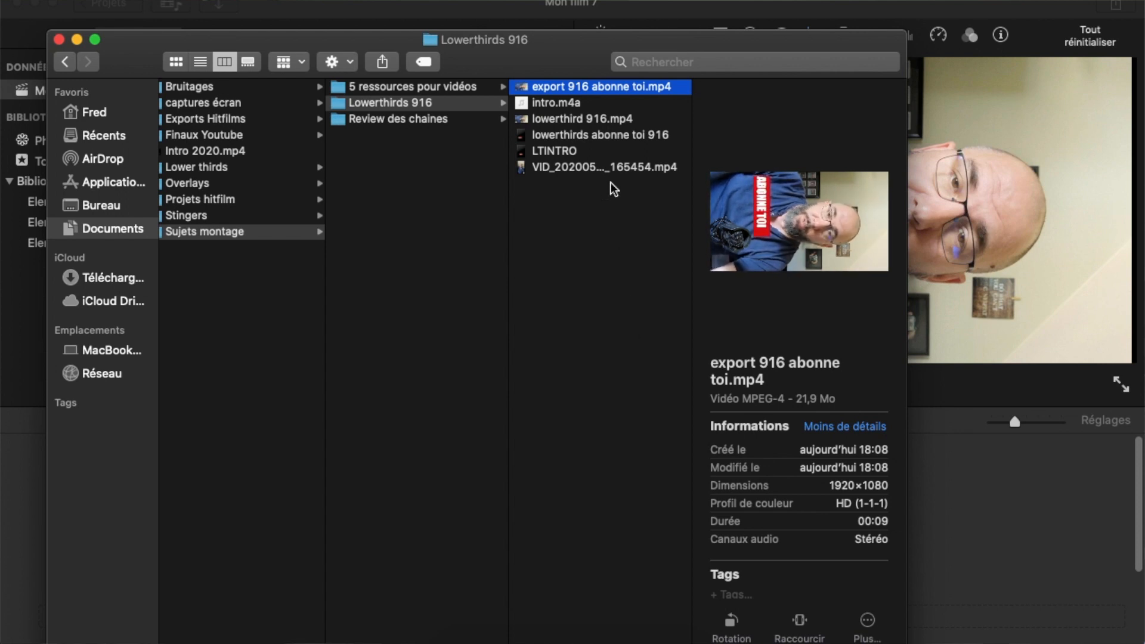
pyautogui.rightClick(609, 93)
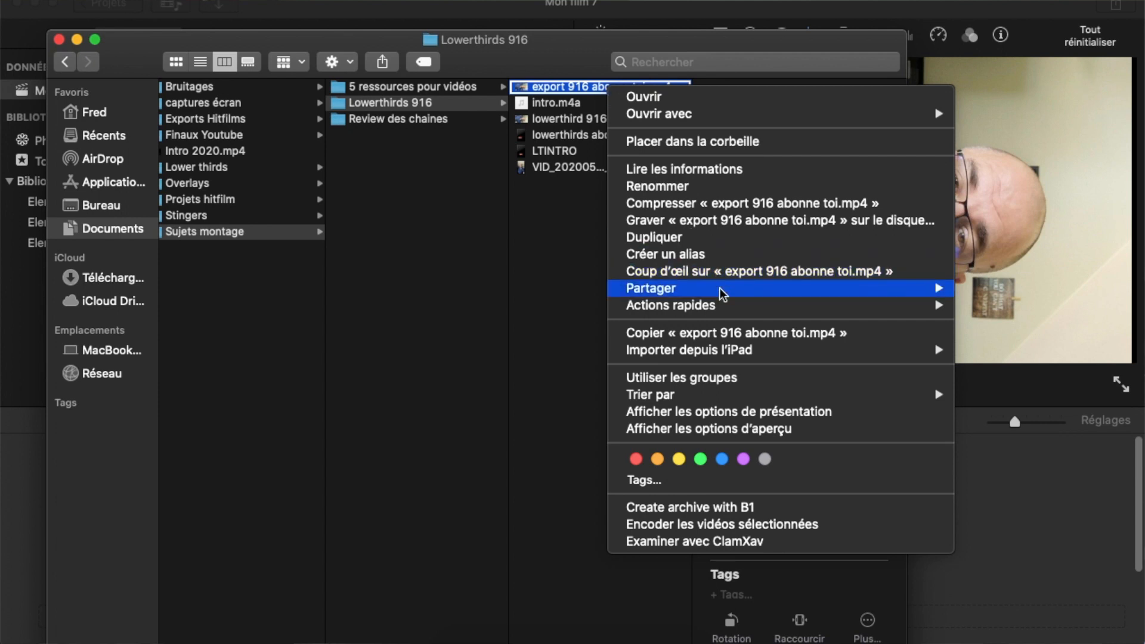
pyautogui.moveTo(731, 306)
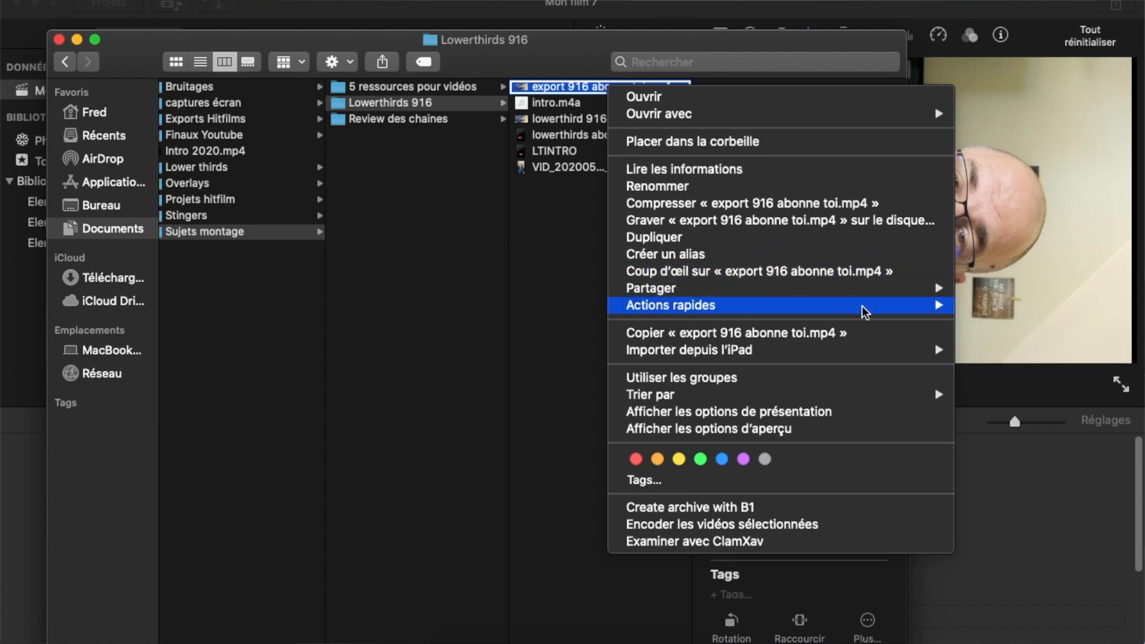
pyautogui.click(1002, 315)
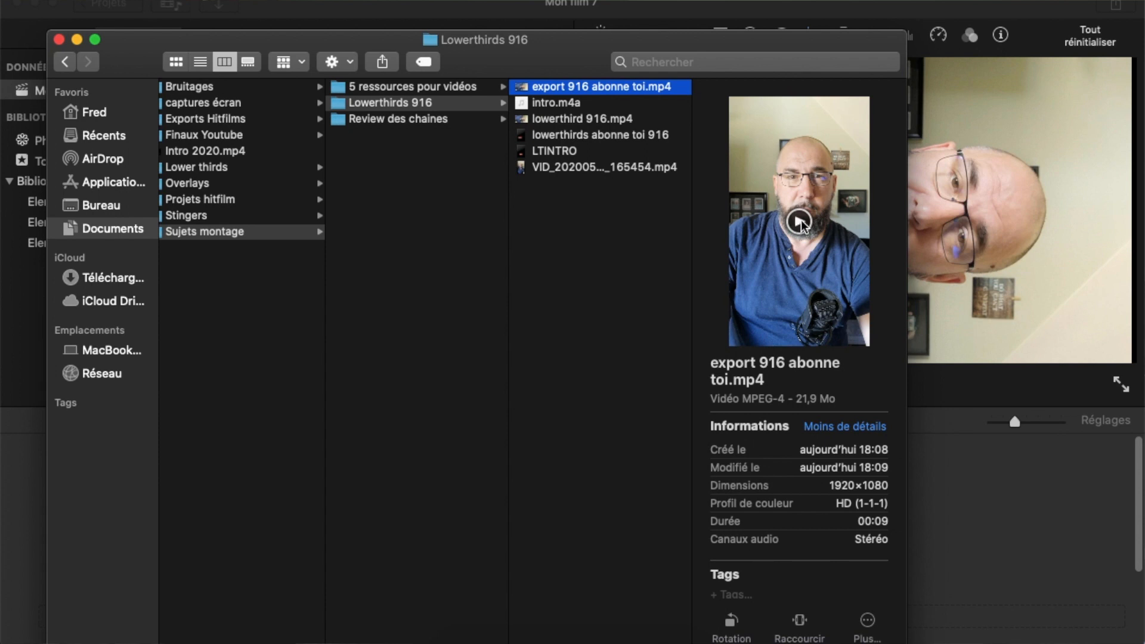
pyautogui.click(801, 225)
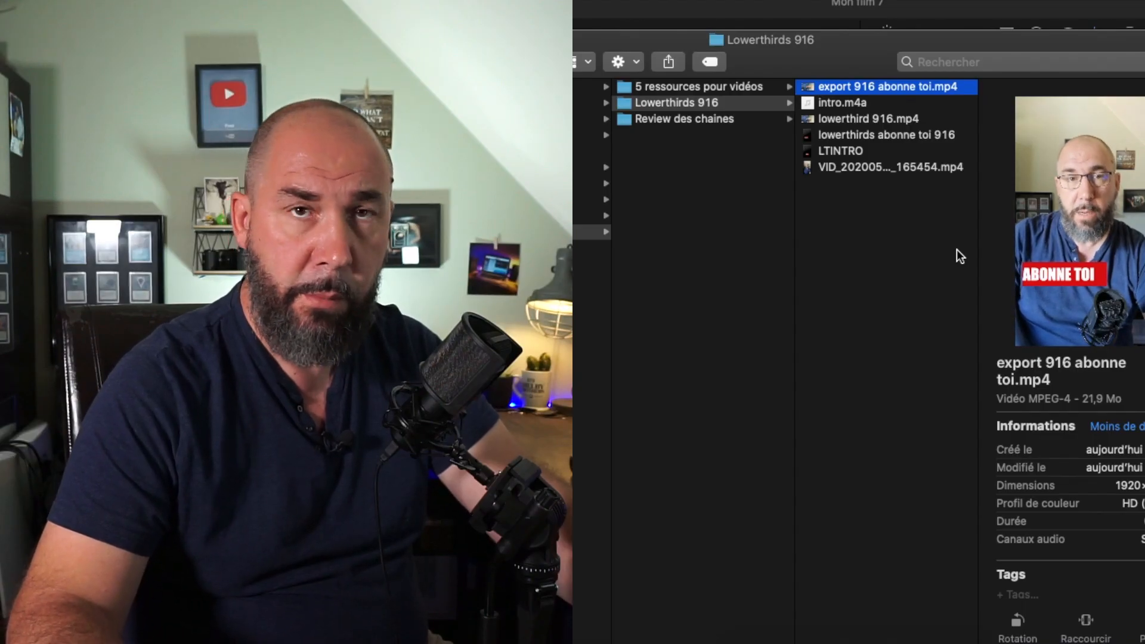
pyautogui.moveTo(1078, 328)
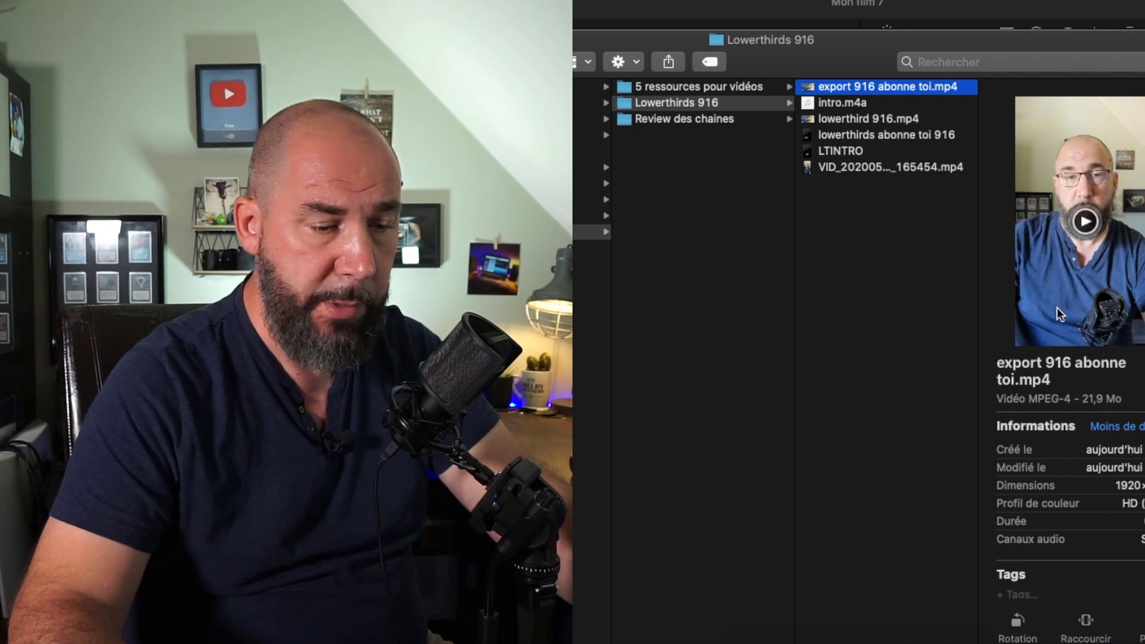